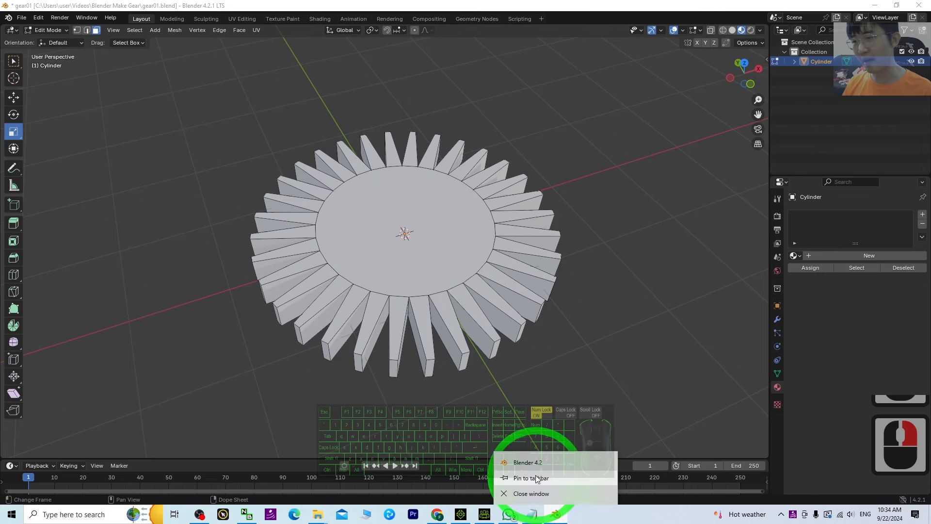
Step: Open another Blender 4.2 window and delete all the default scene objects
left_click(530, 462)
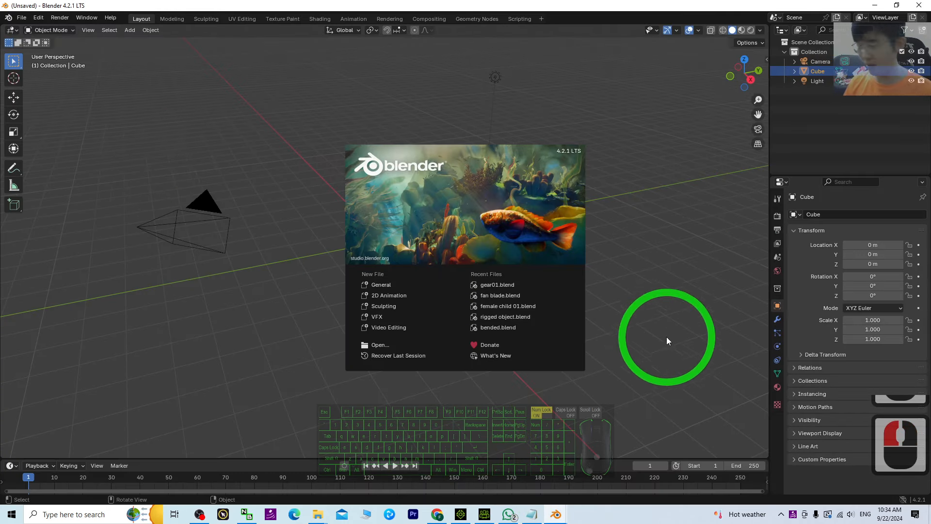
left_click(658, 274)
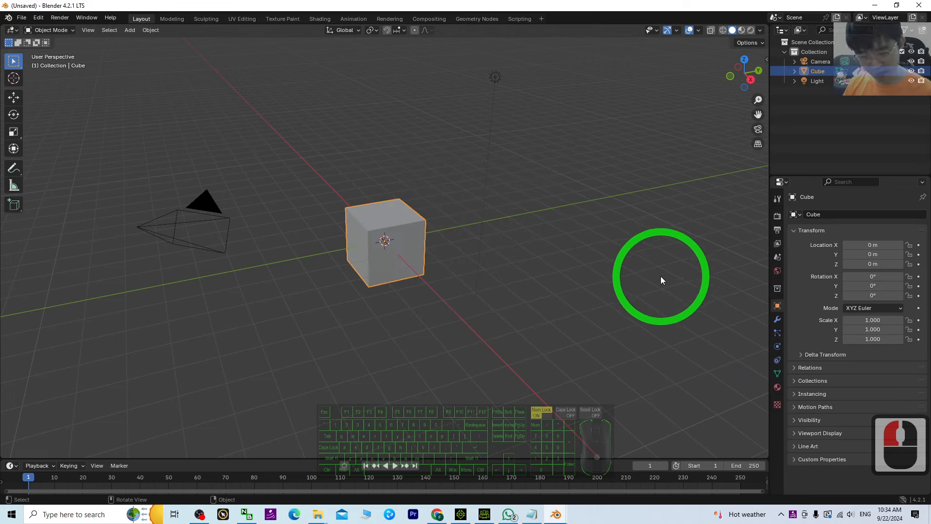
key("a")
key("Delete")
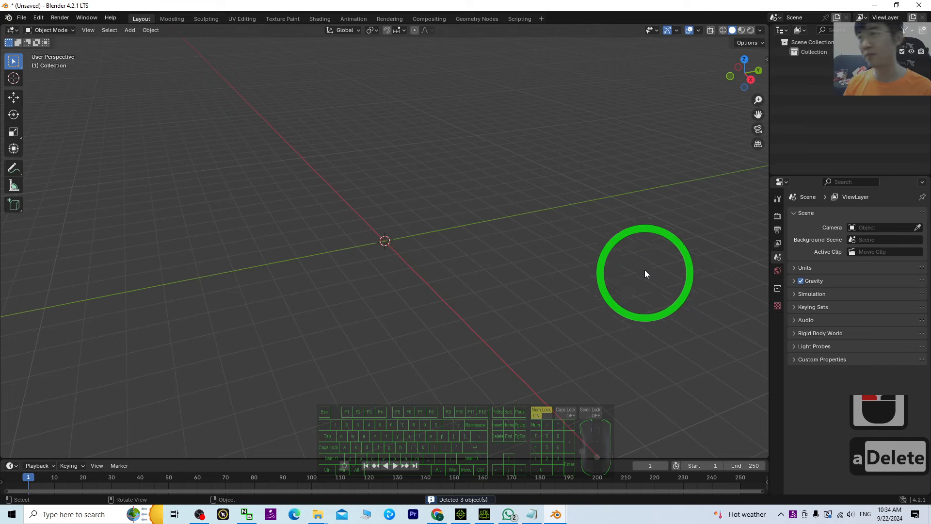
Step: Add a cylinder mesh to the empty scene and switch it to Edit Mode
left_click(130, 30)
left_click(140, 43)
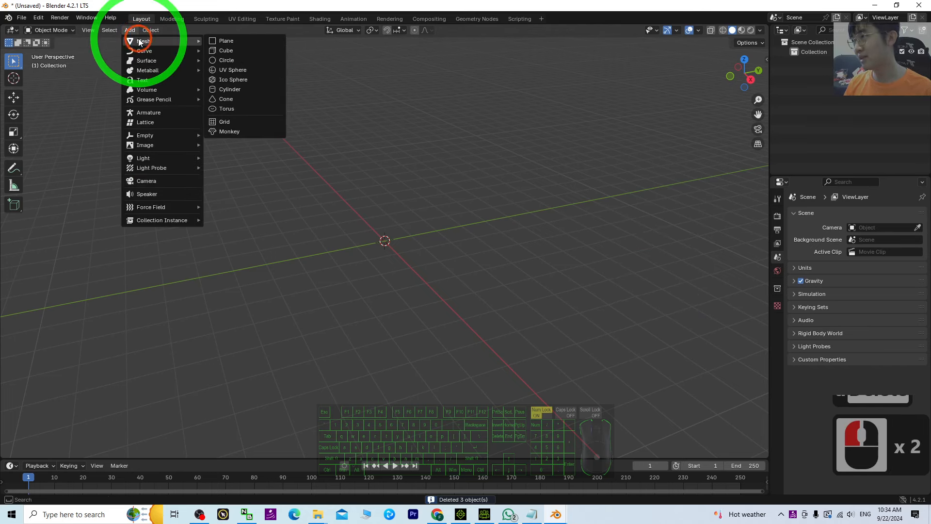
left_click(225, 88)
middle_click_drag(498, 222, 47, 56)
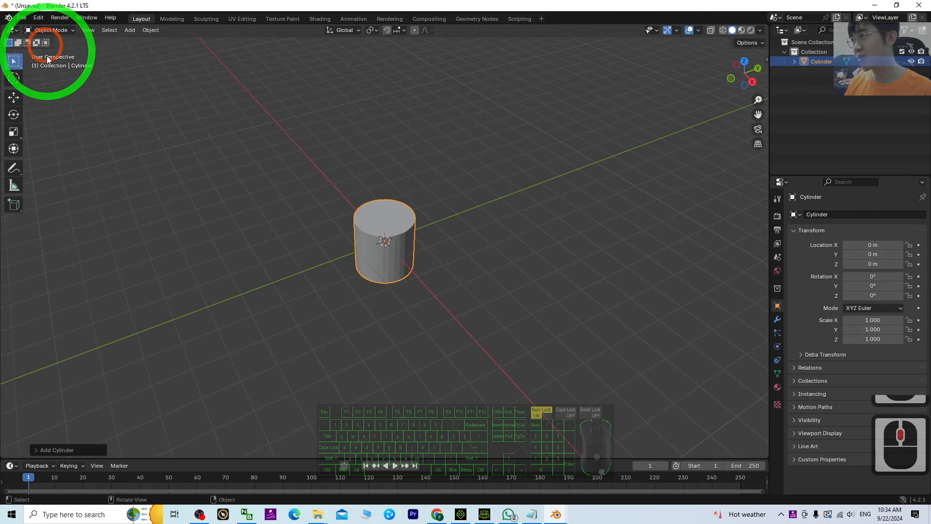
left_click(53, 32)
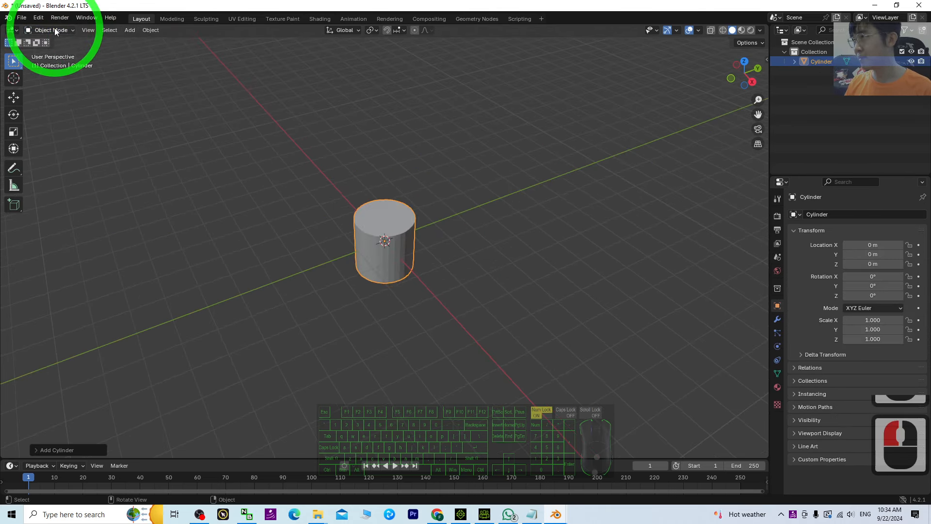
left_click(55, 30)
left_click(48, 52)
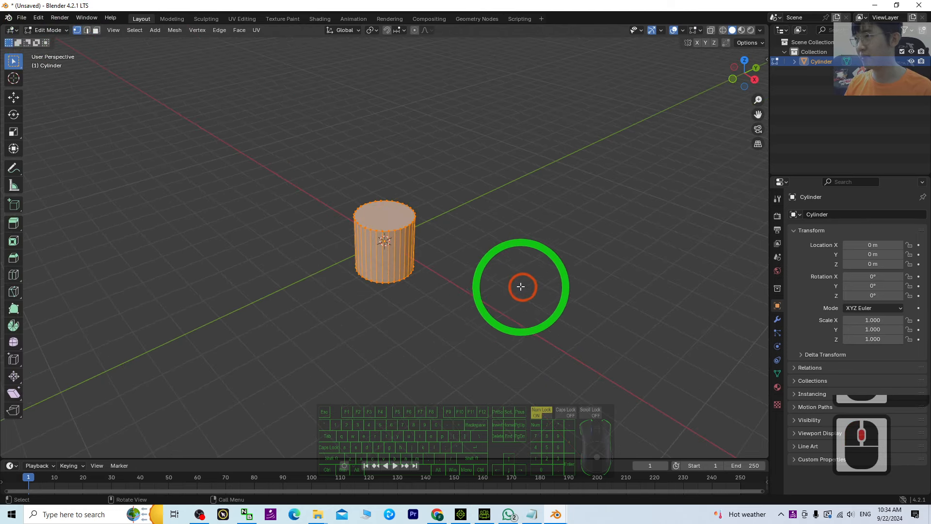
Step: Select the cylinder's top and bottom faces in face selection mode and scale them down along Z into a thin disc
scroll(520, 287, "up", 3)
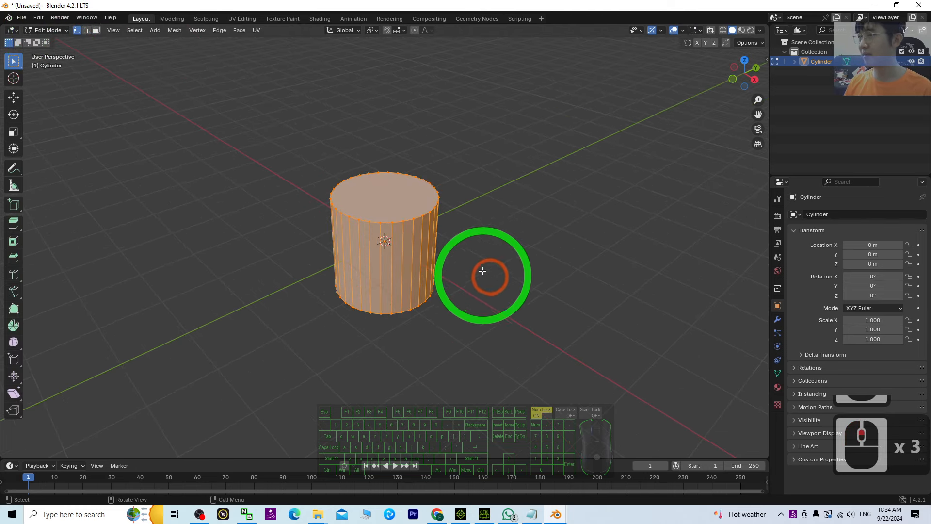
left_click(377, 189)
left_click(97, 30)
double_click(371, 193)
middle_click_drag(371, 193, 493, 249)
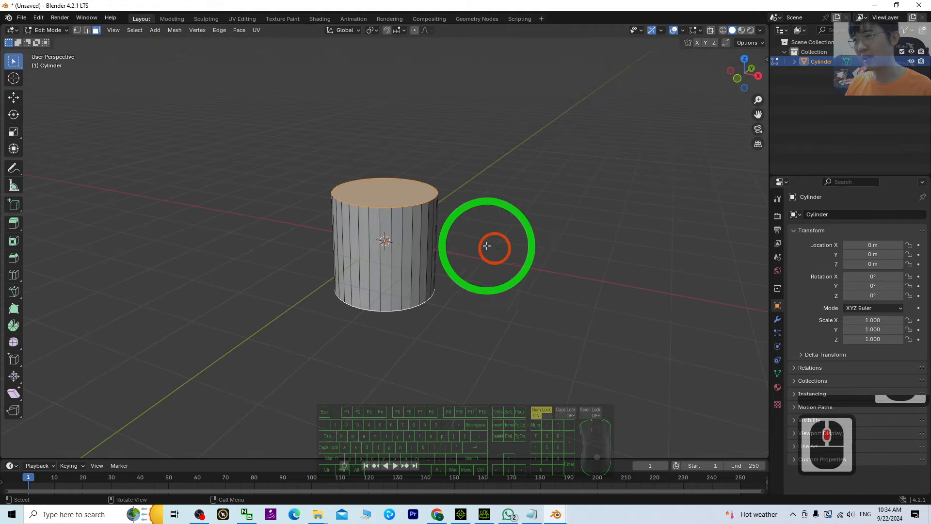
left_click(14, 131)
left_click_drag(387, 204, 386, 208)
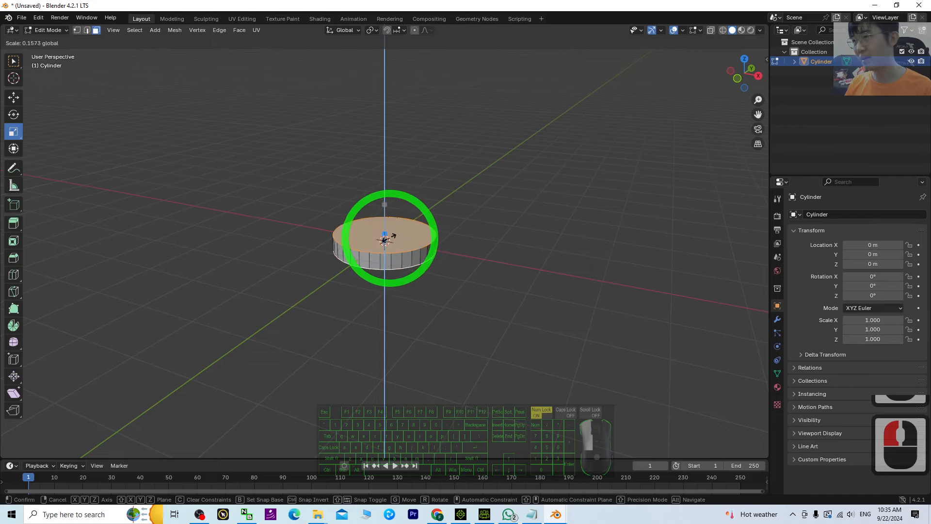
left_click_drag(389, 238, 384, 229)
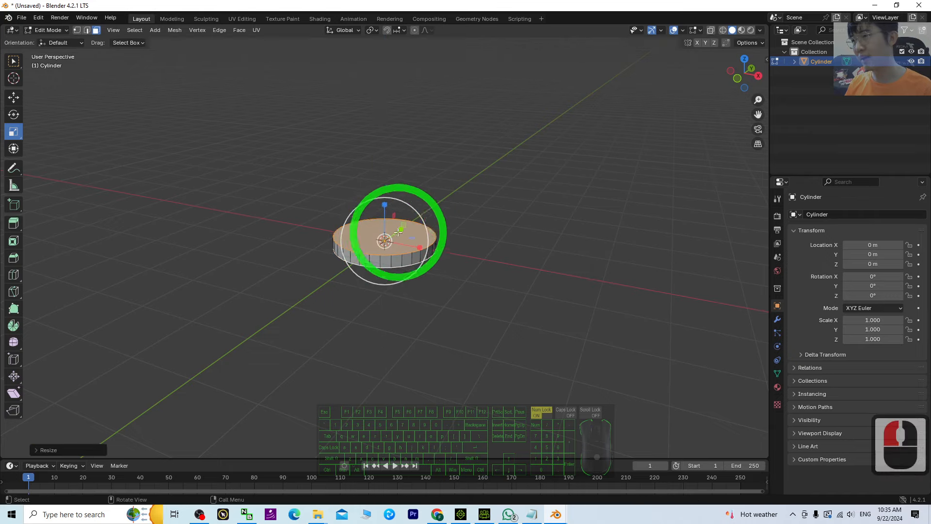
Step: Select every second side face all the way around the disc's rim
scroll(471, 323, "up", 3)
middle_click_drag(442, 349, 443, 316)
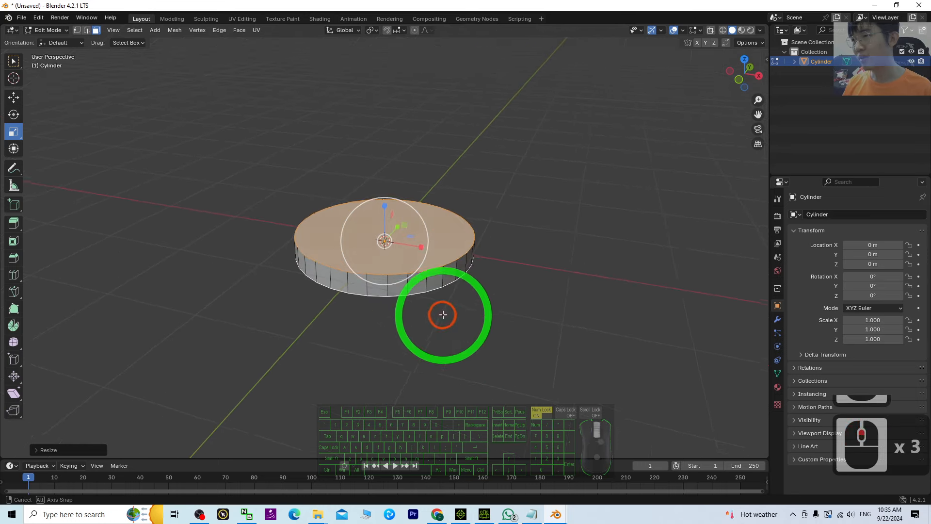
left_click(396, 284)
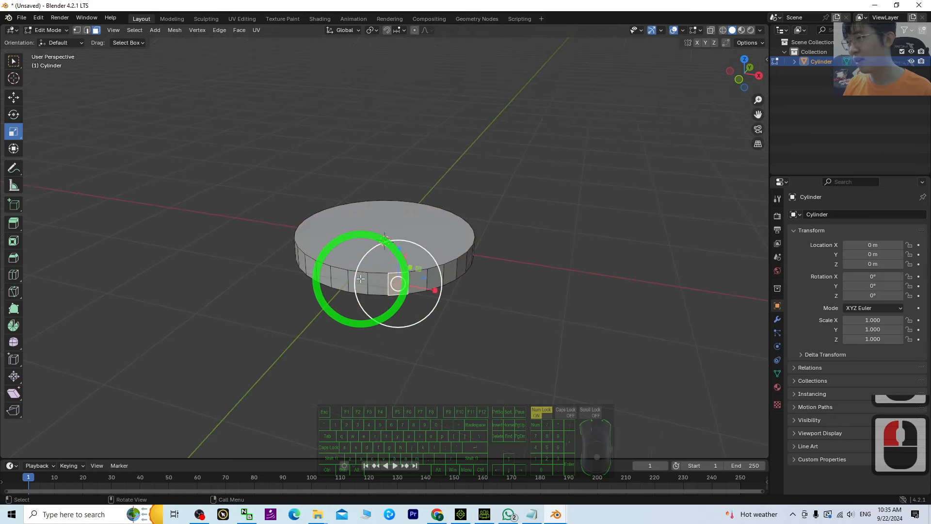
middle_click_drag(281, 306, 386, 293)
left_click(379, 282, "shift")
middle_click_drag(287, 327, 363, 314)
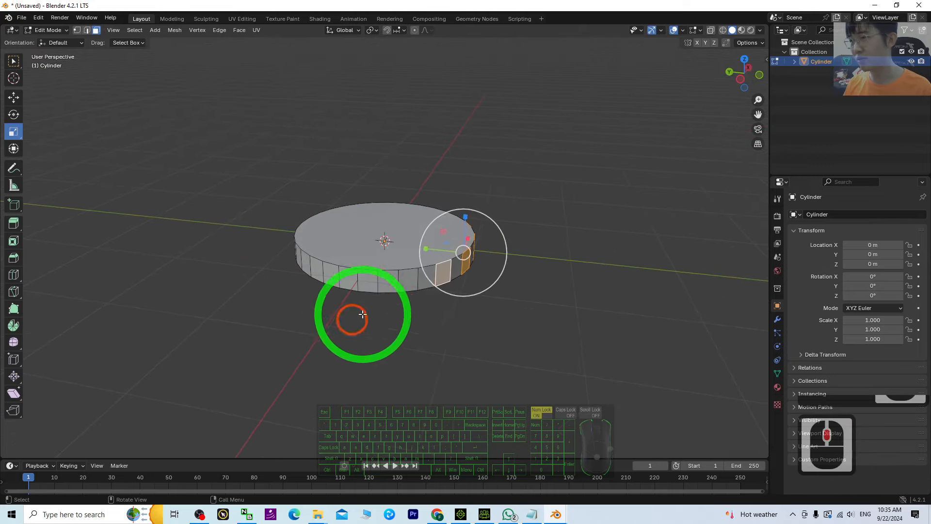
middle_click_drag(406, 278, 411, 298)
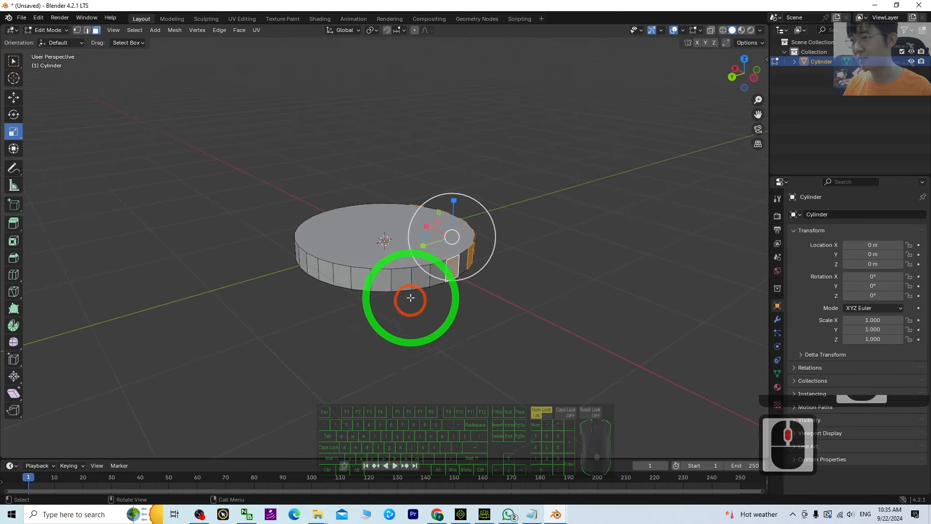
left_click(418, 277, "shift")
left_click(380, 280, "shift")
middle_click_drag(330, 277, 389, 283)
left_click(383, 278, "shift")
left_click(383, 277, "shift")
left_click(392, 280, "shift")
left_click(390, 281, "shift")
left_click(354, 272, "shift")
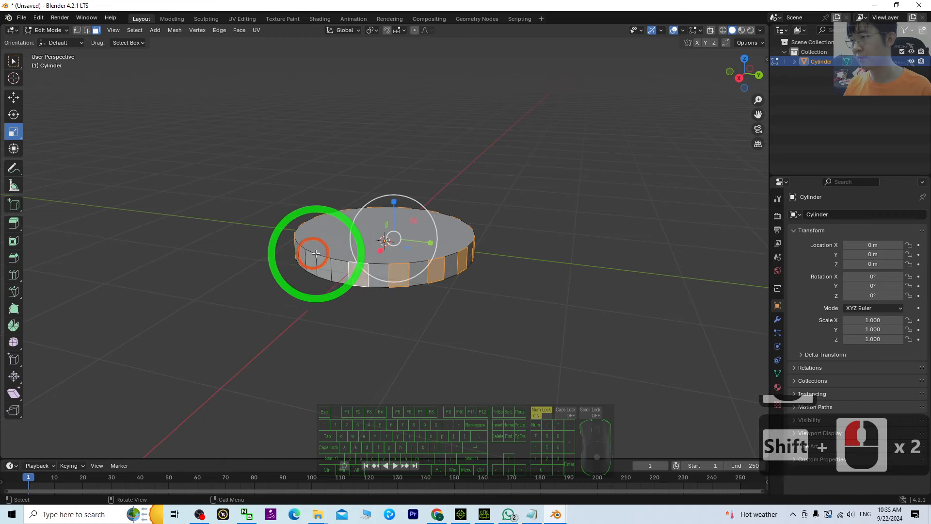
middle_click_drag(328, 272, 356, 273)
left_click(353, 277, "shift")
middle_click_drag(306, 257, 357, 280)
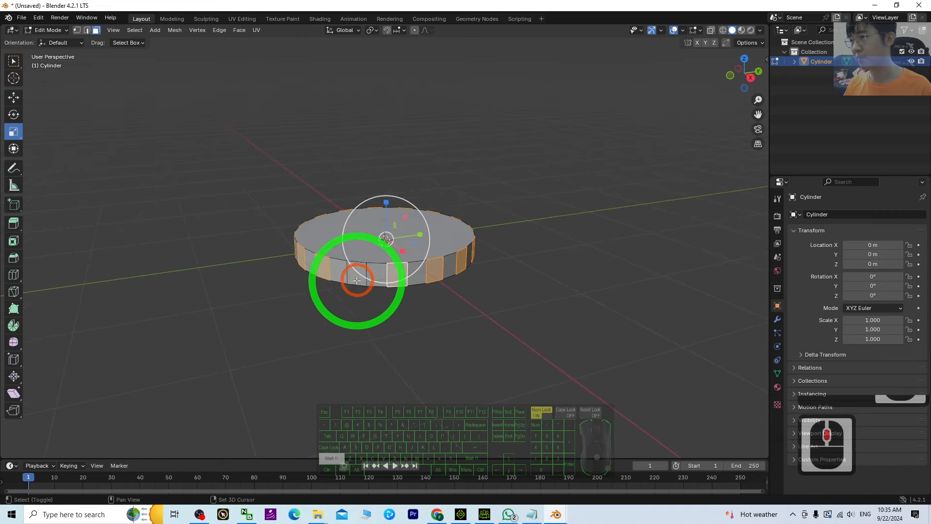
left_click(350, 278, "shift")
Step: Extrude the alternating rim faces outward by about 0.24 m with Extrude Individual Faces to form gear teeth
middle_click_drag(444, 229, 339, 270)
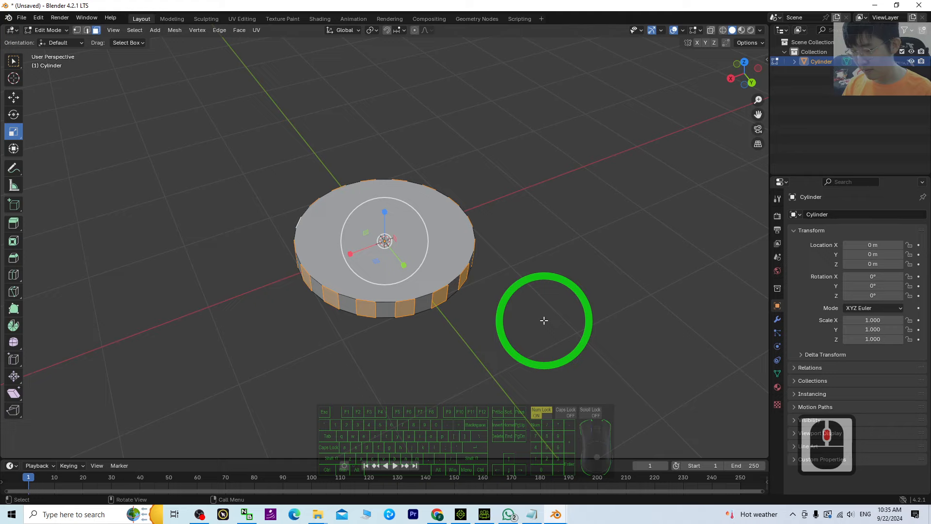
key("alt+e")
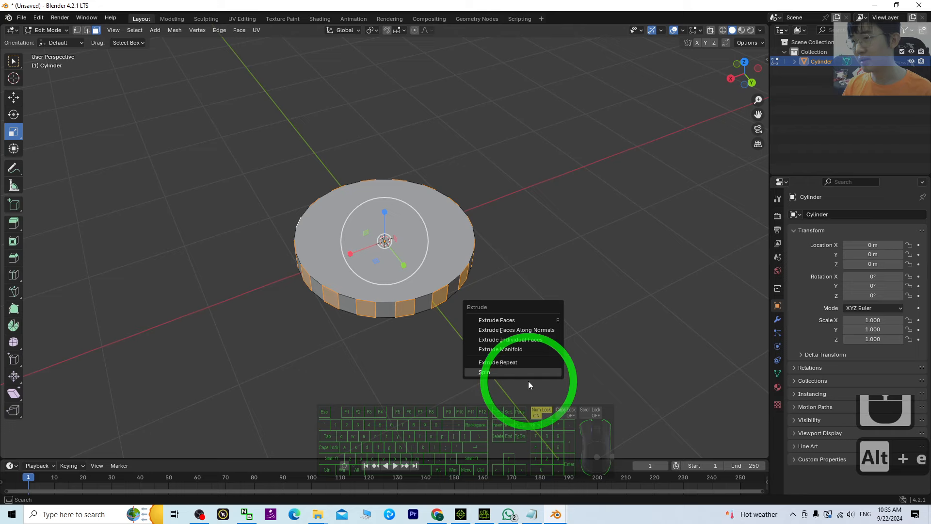
left_click(522, 341)
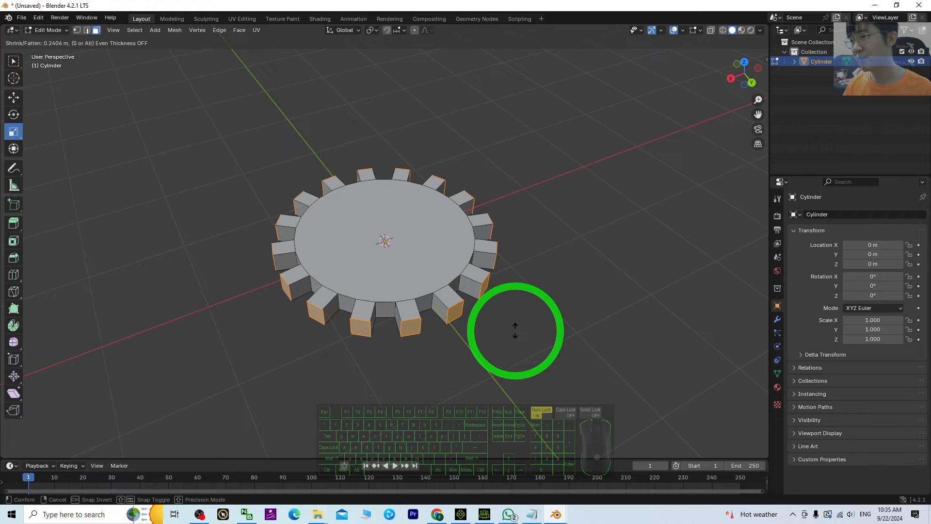
left_click(514, 330)
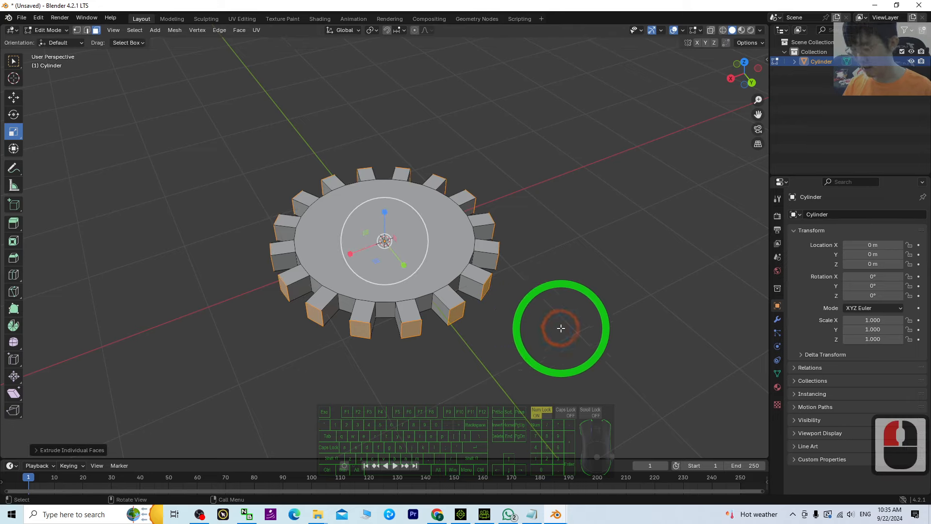
Step: Scale the tooth end faces down in the XY plane to shorten and taper the teeth
left_click(14, 116)
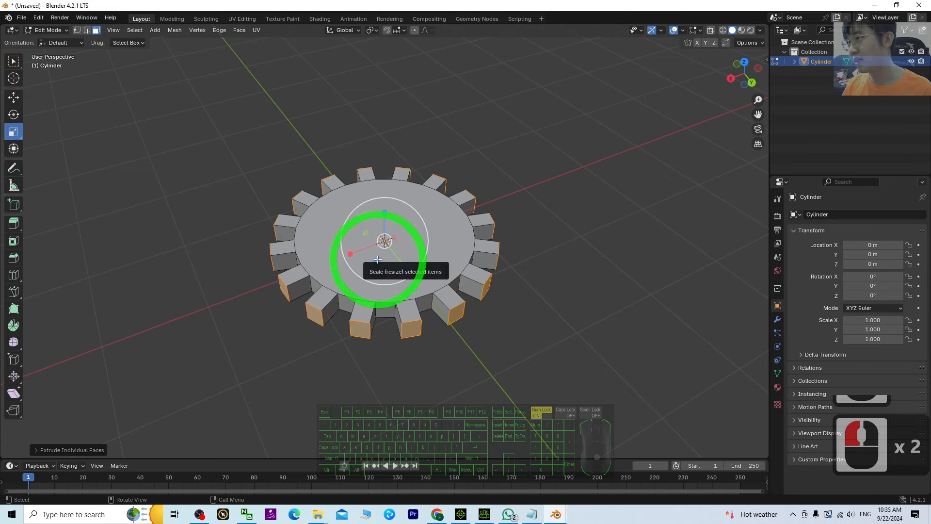
mouse_move(377, 260)
left_mouse_down()
mouse_move(382, 252)
mouse_move(374, 264)
mouse_move(383, 261)
left_mouse_up()
middle_click_drag(427, 371, 443, 359)
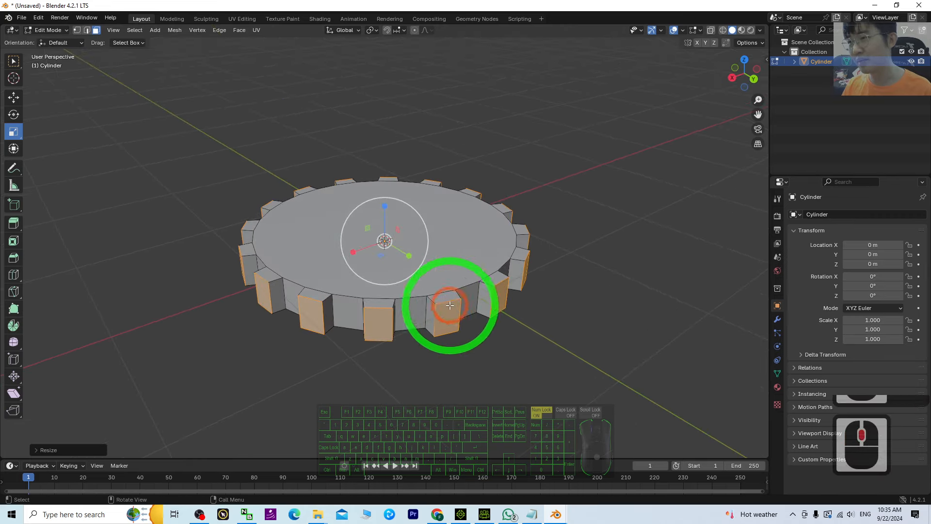
middle_click_drag(447, 322, 541, 337)
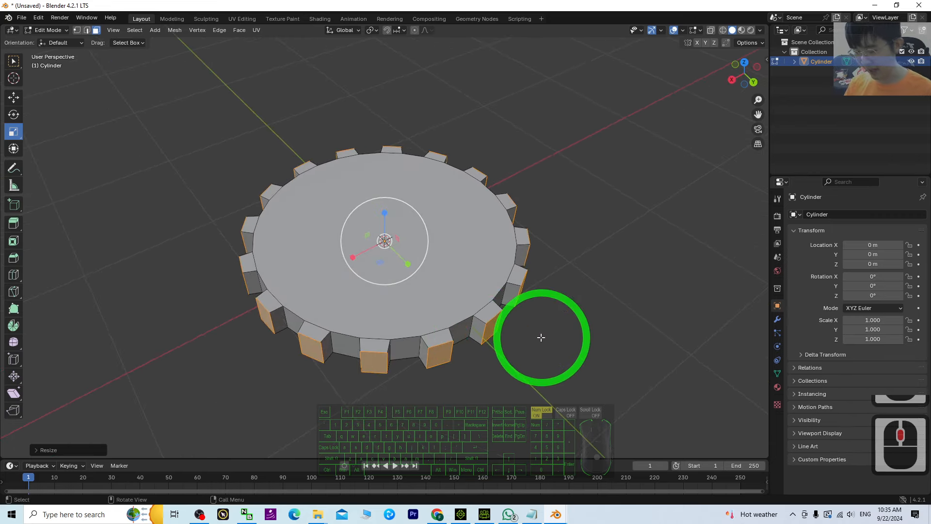
Step: Try extruding the tooth end faces individually outward by about 0.45 m, and undo the extrusion
key("alt+e")
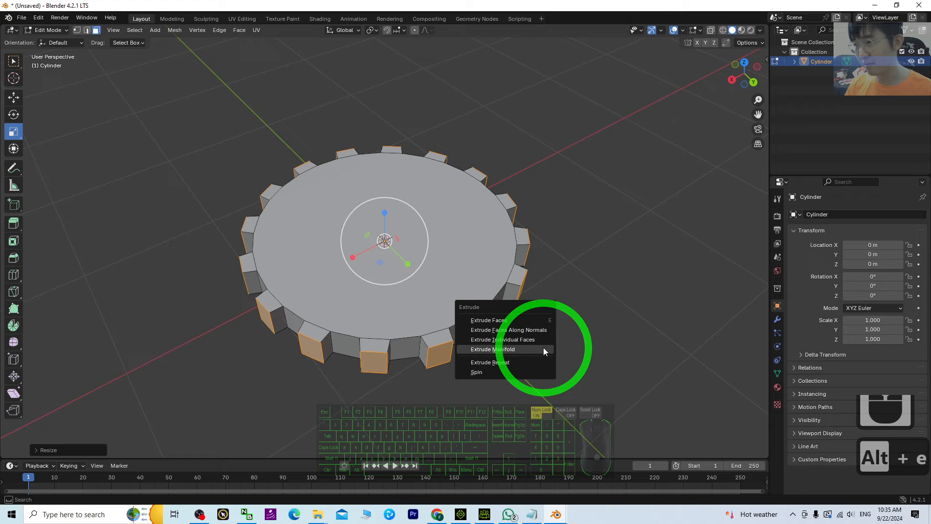
left_click(499, 341)
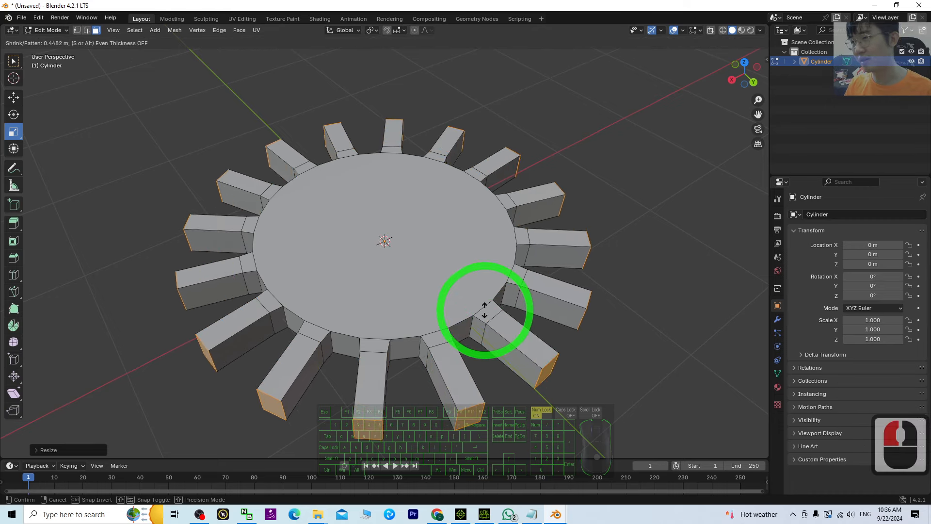
left_click(486, 314)
key("ctrl+z")
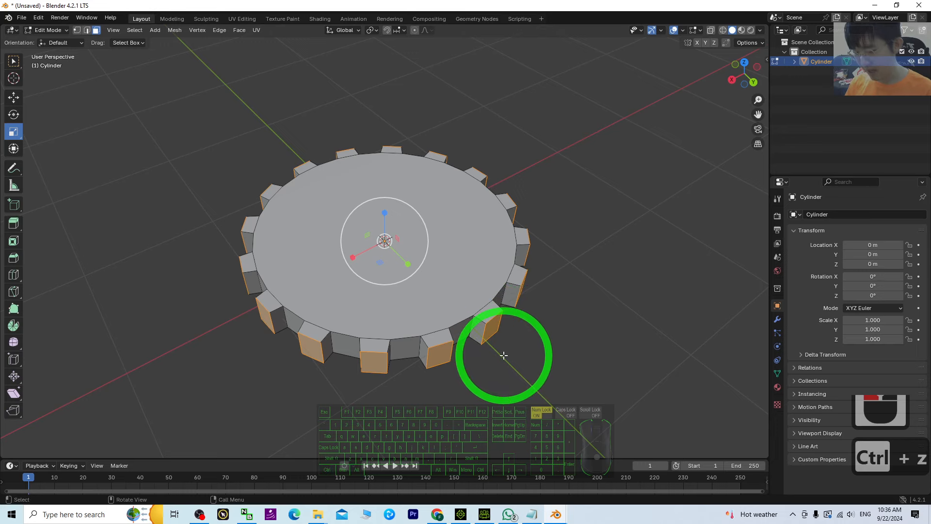
Step: Lengthen the teeth outward with Shrink/Fatten and taper their ends by scaling the end faces down in the XY plane
key("alt+s")
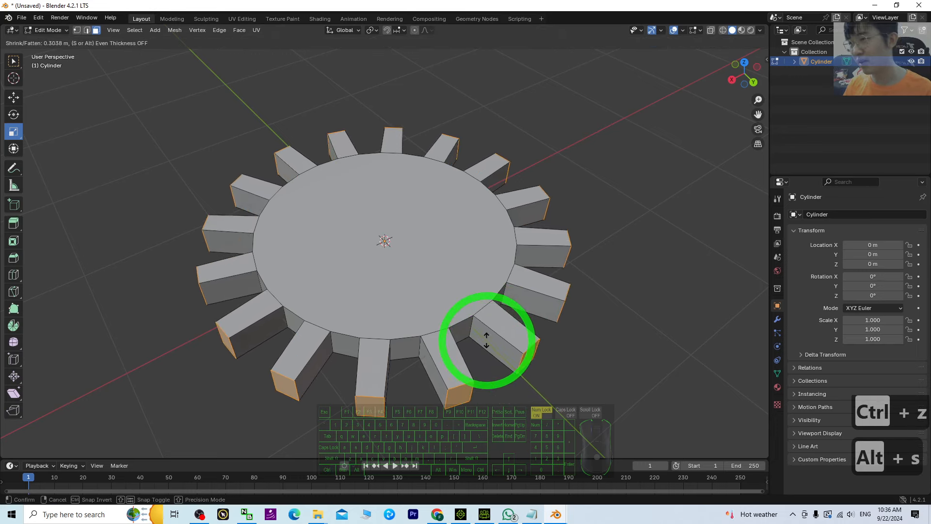
left_click(491, 344)
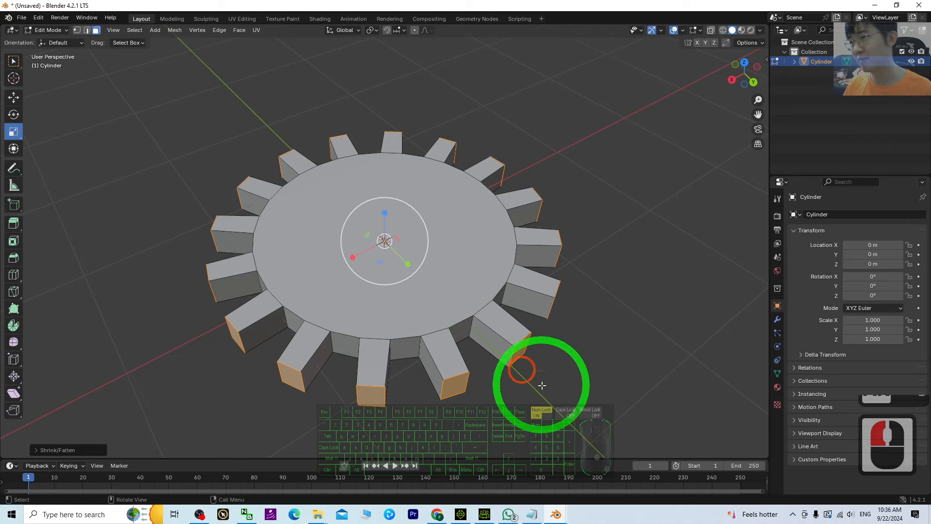
middle_click_drag(525, 381, 391, 261)
left_click_drag(377, 259, 381, 252)
mouse_move(551, 243)
middle_mouse_down()
mouse_move(544, 320)
mouse_move(479, 301)
mouse_move(511, 251)
mouse_move(494, 258)
mouse_move(490, 308)
mouse_move(490, 260)
mouse_move(544, 229)
middle_mouse_up()
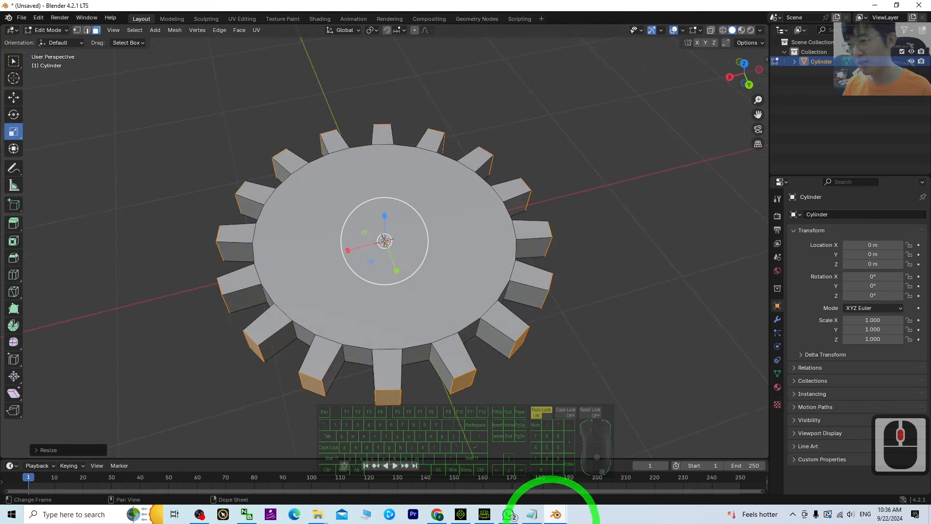
Step: Open a fresh Blender window for a second gear and clear all the default objects from its scene
left_click(555, 515)
left_click(531, 477)
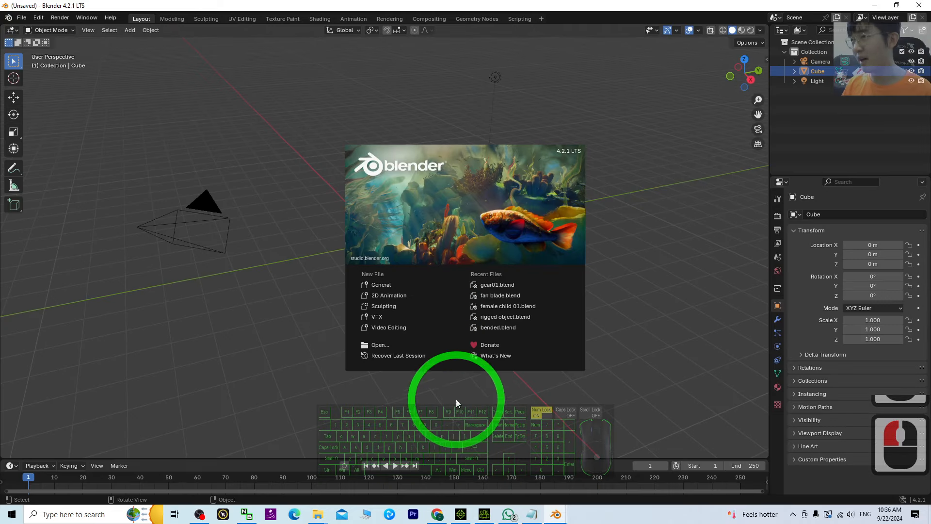
left_click(377, 319)
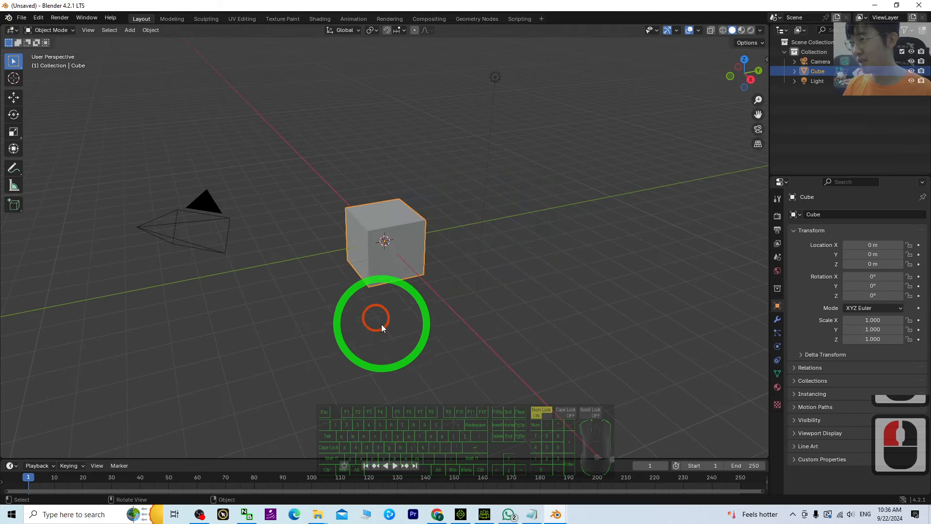
key("a")
key("Delete")
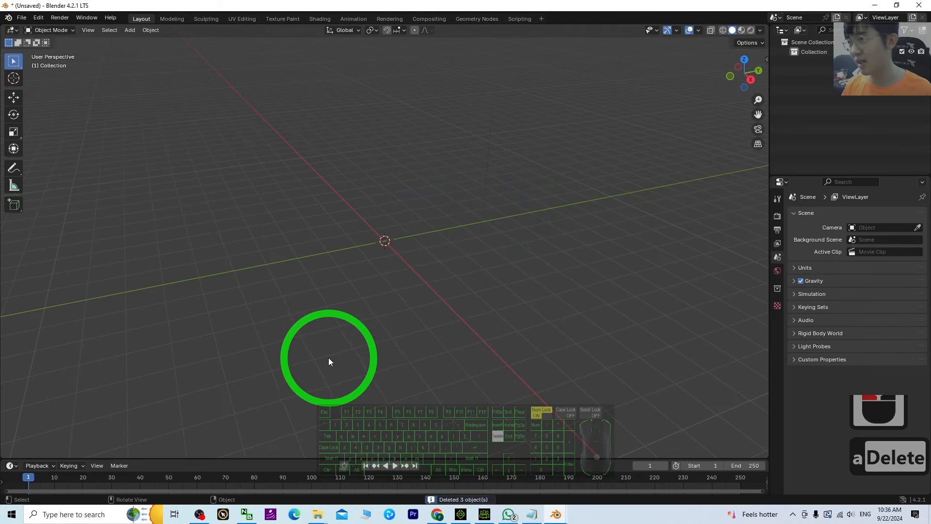
Step: Add a cylinder mesh to the new scene and switch it to Edit Mode
left_click(130, 30)
mouse_move(132, 41)
left_click(215, 89)
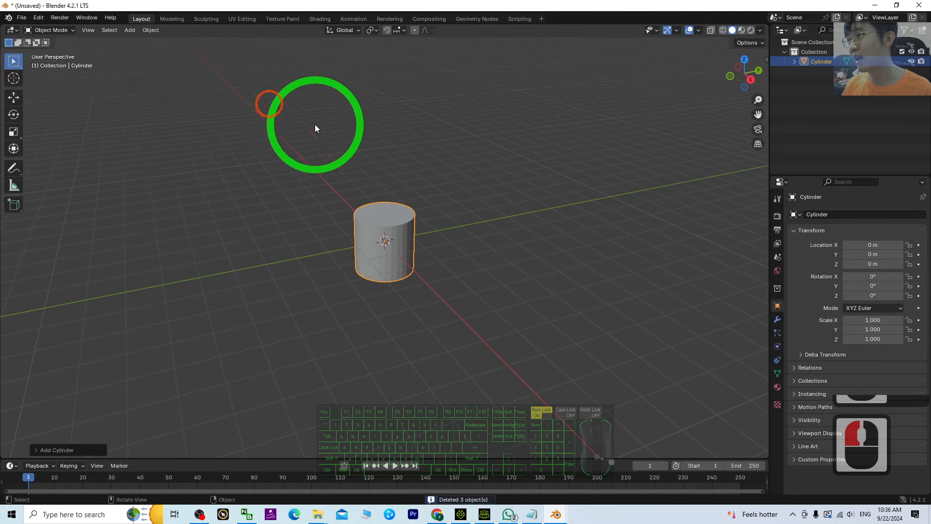
left_click(53, 31)
left_click(51, 53)
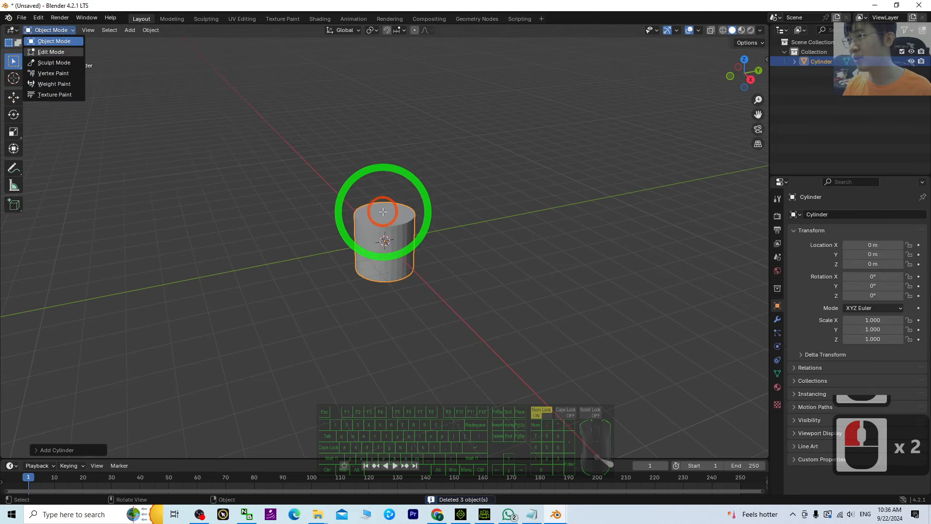
Step: Select the cylinder's end faces and scale them outward in the XY plane to form a wide, flat disc
left_click(97, 30)
left_click(380, 213)
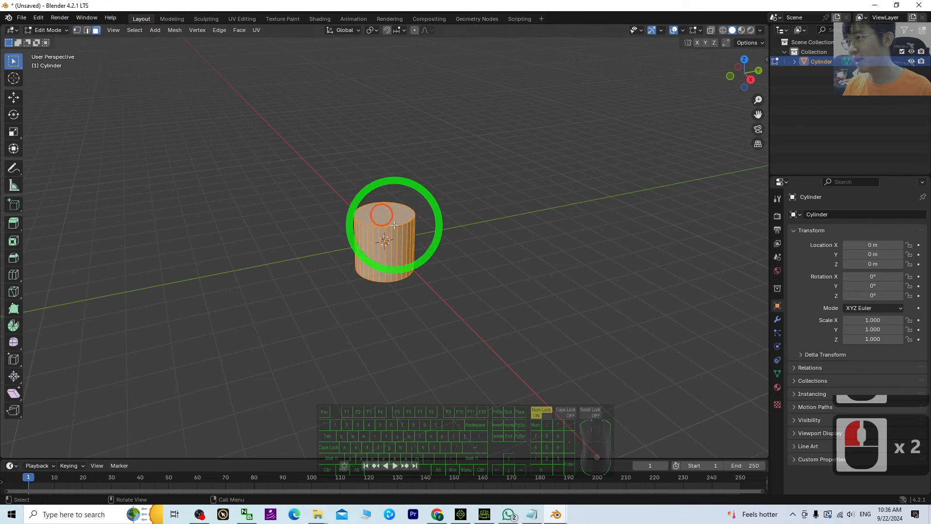
middle_click_drag(427, 267, 419, 208)
middle_click_drag(388, 262, 25, 160)
left_click(14, 132)
left_click(378, 198)
left_click_drag(378, 198, 476, 267)
scroll(476, 267, "up", 5)
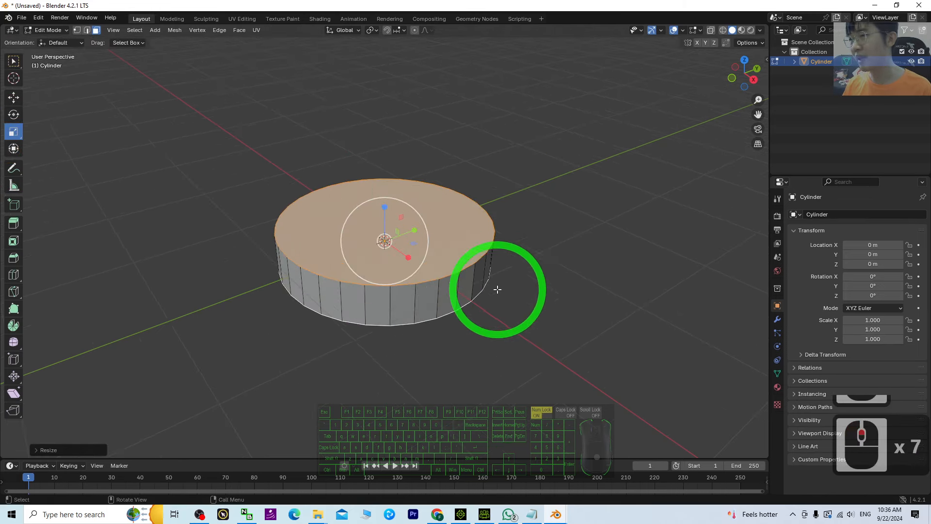
Step: Select all the side faces around the disc's rim
left_click(422, 301)
left_click(368, 301)
middle_click_drag(324, 284, 454, 279)
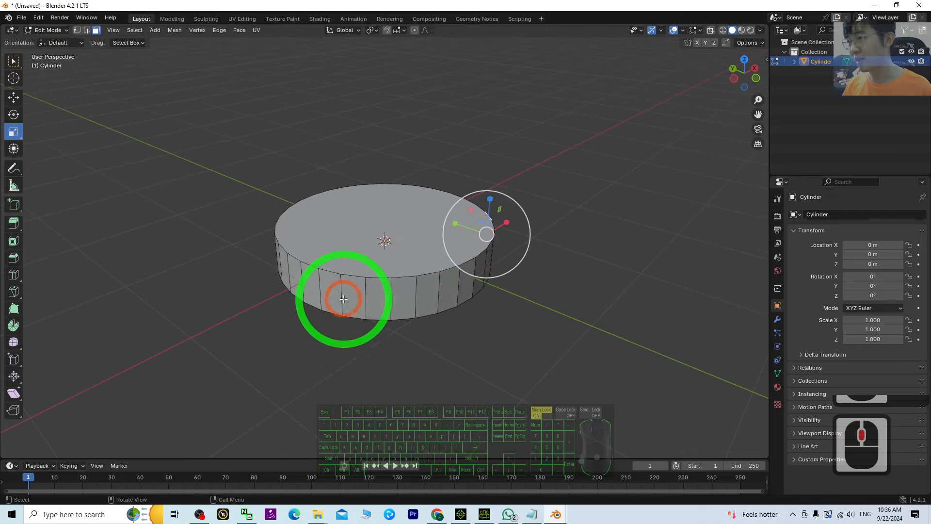
left_click(347, 301, "ctrl")
middle_click_drag(288, 260, 429, 260)
left_click(355, 295, "ctrl")
left_click(313, 290, "ctrl")
middle_click_drag(561, 237, 514, 243)
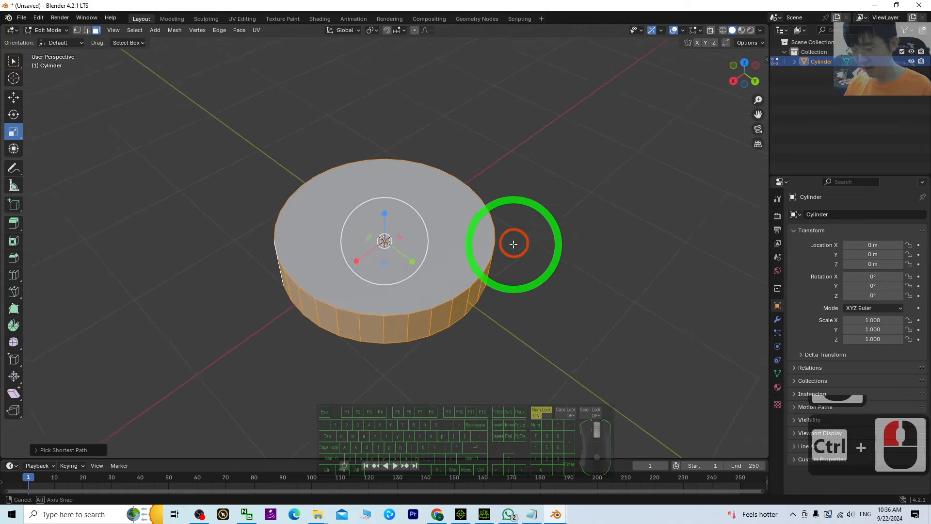
Step: Extrude the rim faces individually outward by about 0.75 m to form separate teeth
key("alt+e")
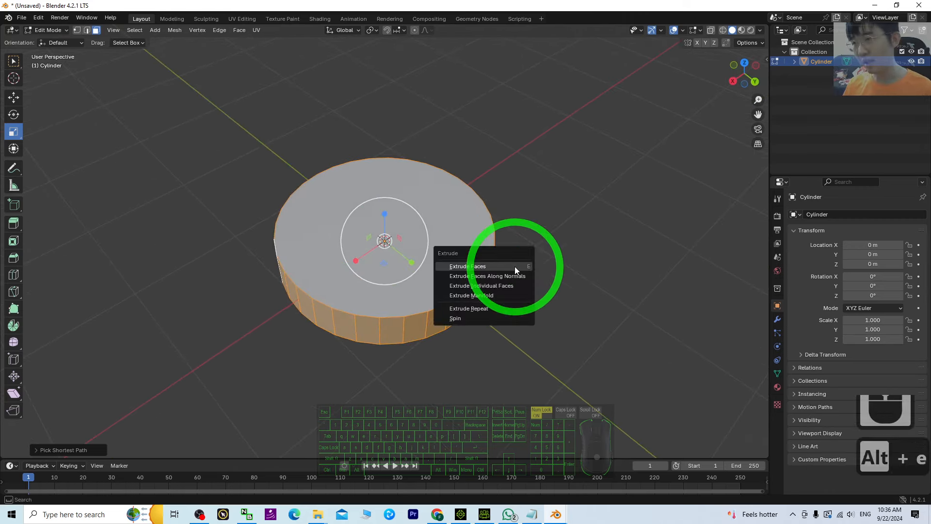
left_click(487, 286)
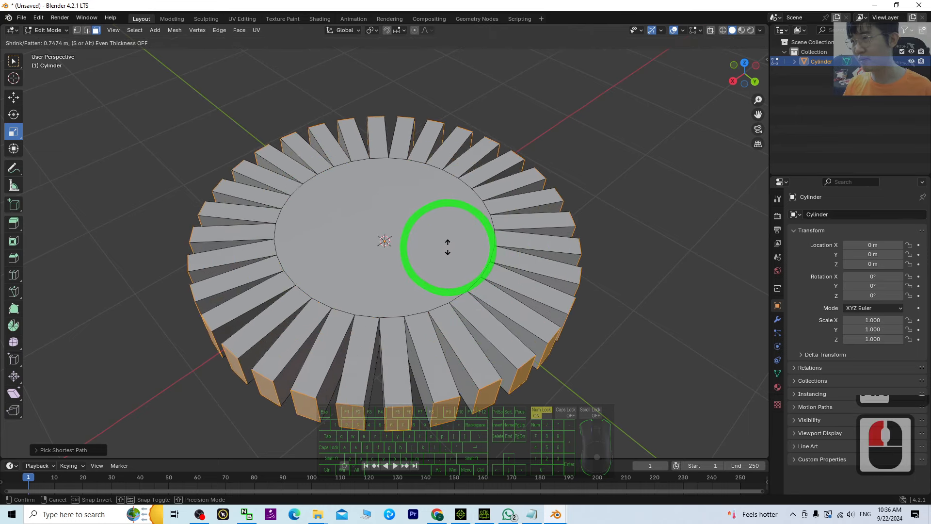
left_click(447, 246)
Step: Scale the tooth end faces inward in the XY plane, making the teeth short and narrower at their tips
middle_click_drag(524, 333, 408, 285)
left_click(14, 132)
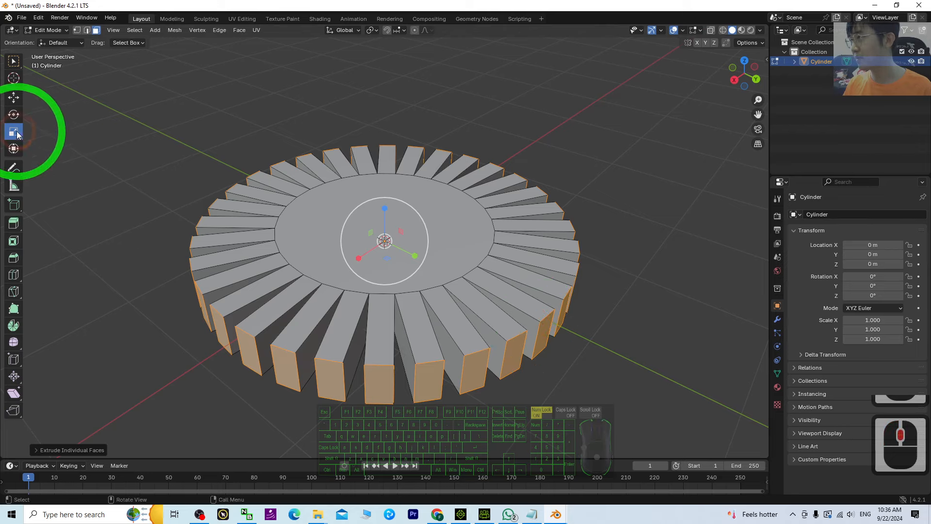
left_click(14, 115)
left_click(20, 139)
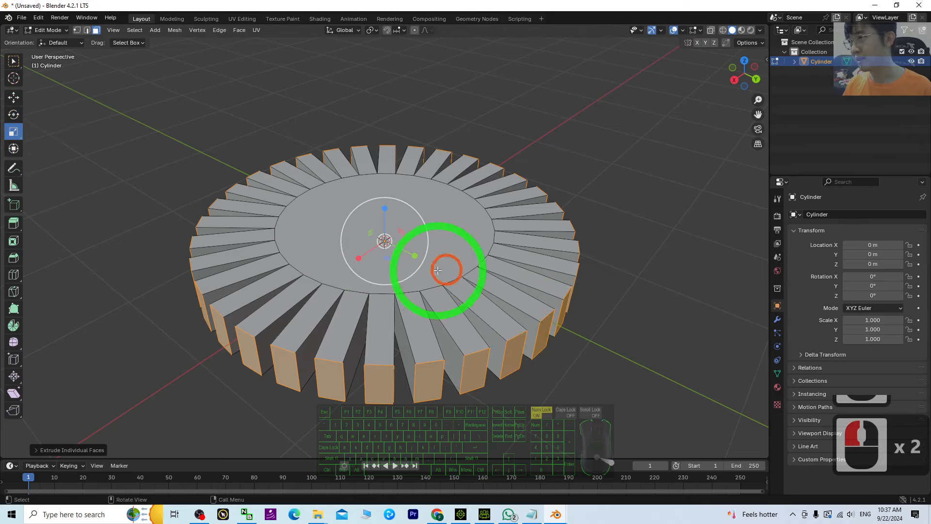
left_click_drag(387, 258, 385, 250)
left_click(385, 248)
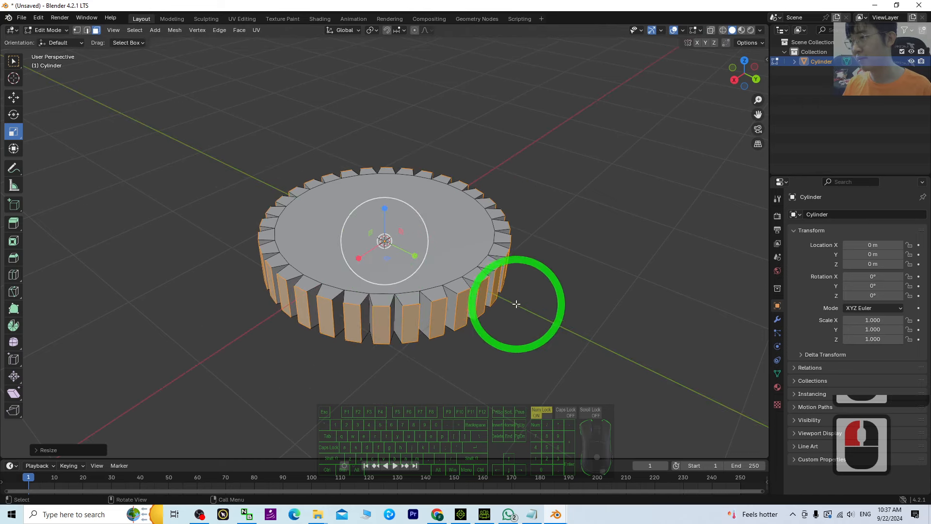
Step: Push the tooth ends outward with Shrink/Fatten, and scale them down again in the XY plane for a stronger taper
key("alt+s")
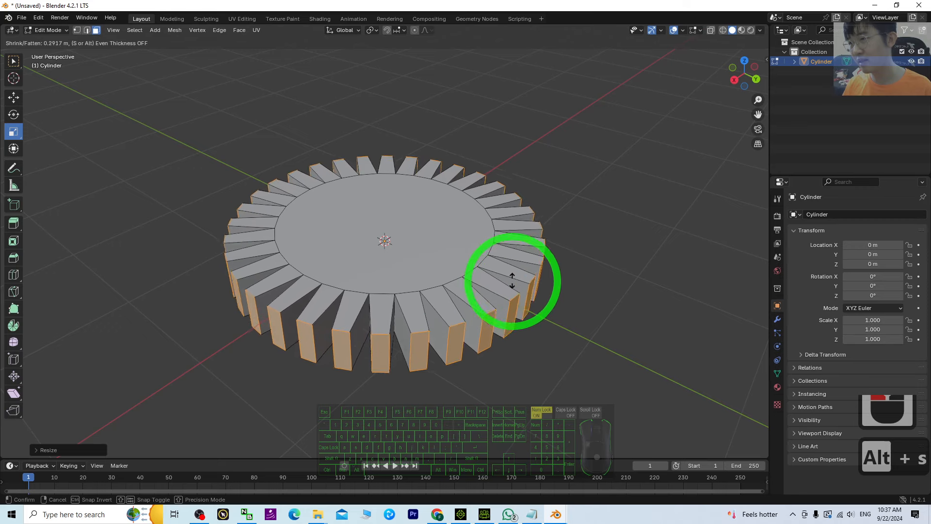
left_click(509, 274)
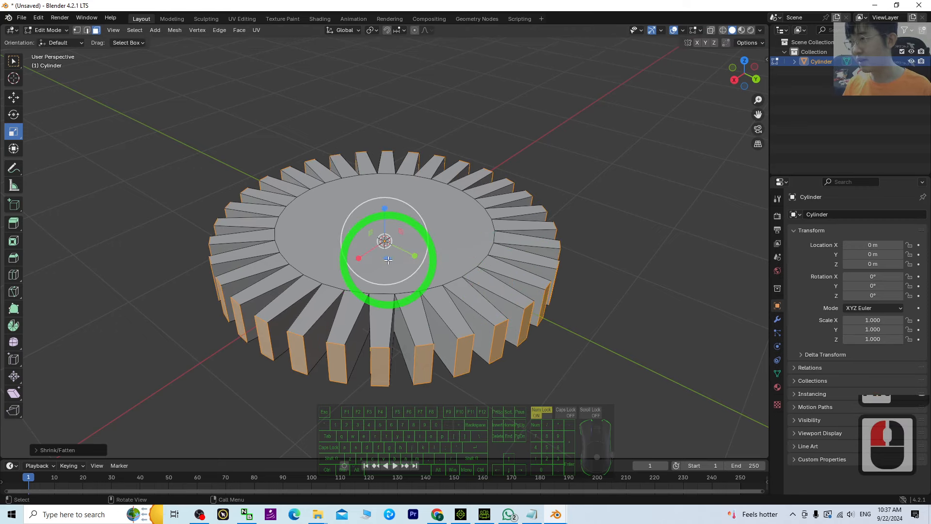
key("s")
left_click(496, 234)
middle_click_drag(497, 234, 463, 291)
scroll(479, 271, "up", 2)
Step: Lengthen the tapered teeth outward by about 0.13 m with Shrink/Fatten
key("alt+e")
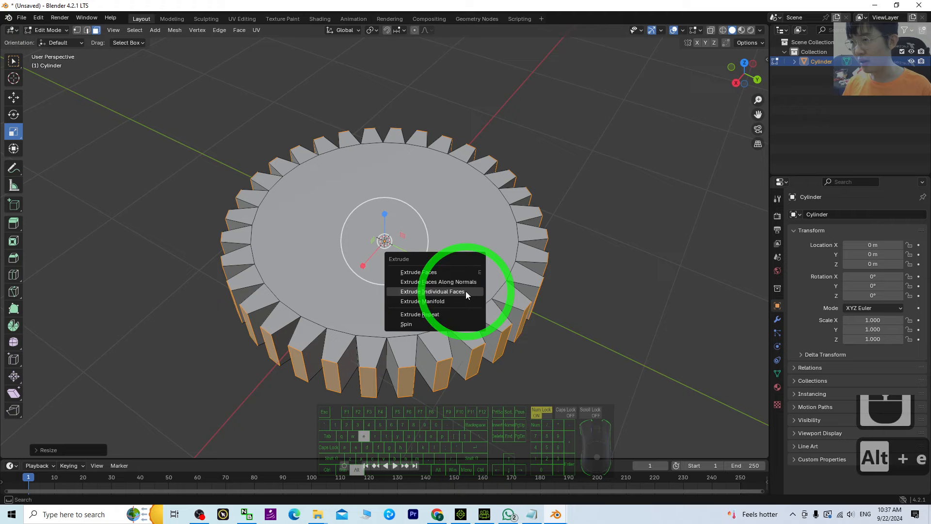
key("alt+s")
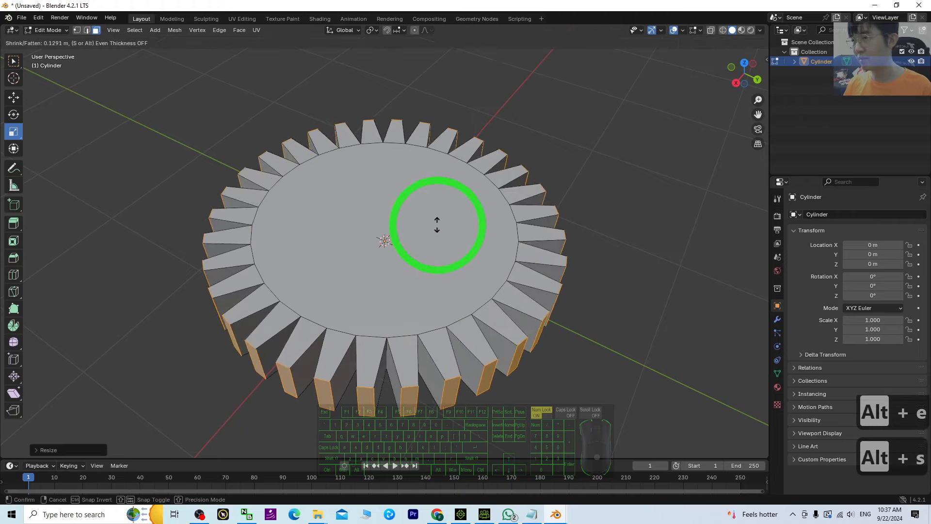
left_click(437, 225)
middle_click_drag(559, 183, 446, 291)
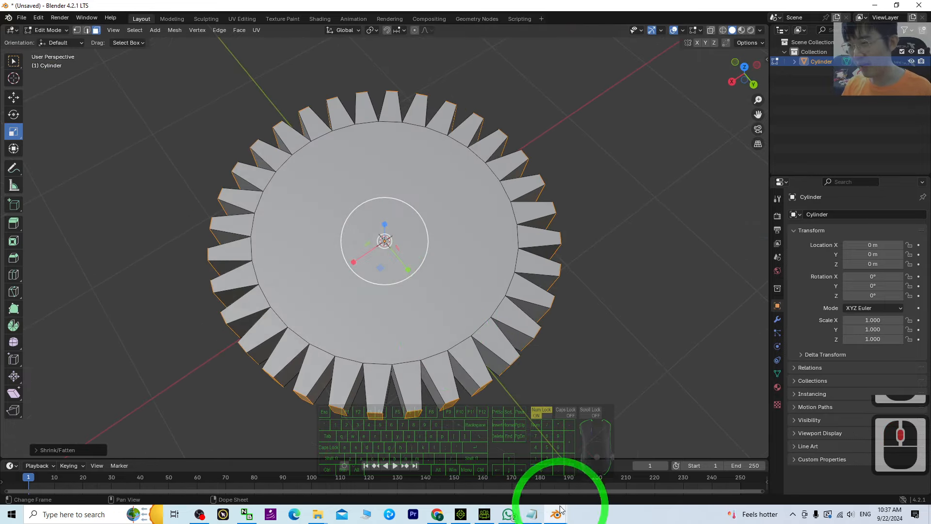
Step: Examine the first gear in the other Blender window and the new gear's teeth from several angles
mouse_move(555, 514)
left_click(545, 481)
middle_click_drag(505, 280, 426, 250)
left_click(565, 503)
left_click(663, 468)
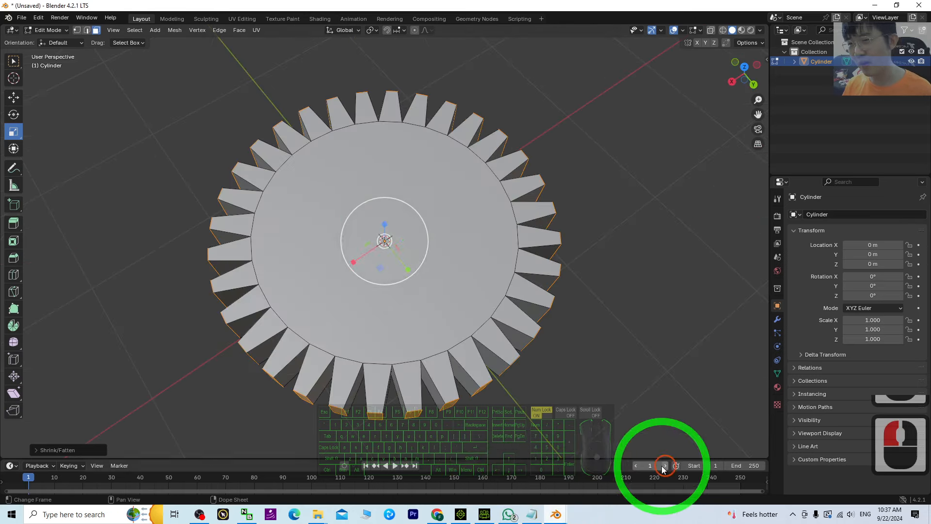
middle_click_drag(446, 202, 447, 186)
middle_click_drag(443, 257, 538, 318)
scroll(441, 243, "up", 2)
scroll(426, 250, "down", 3)
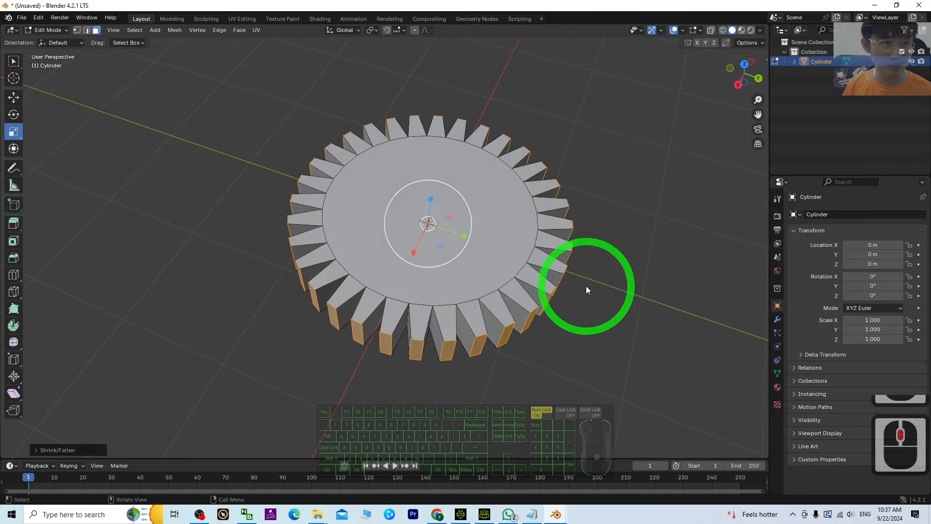